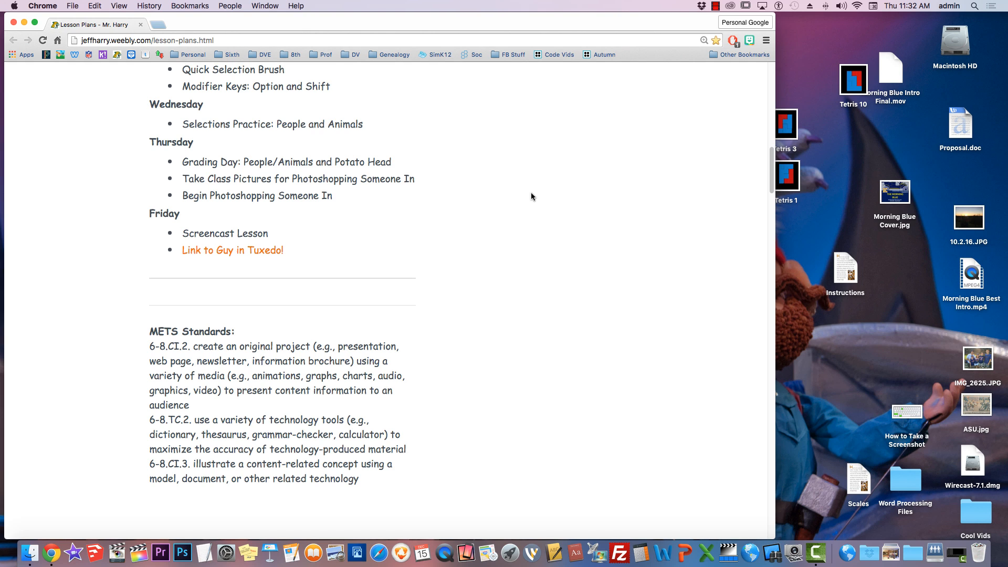
Step: Open the "Link to Guy in Tuxedo!" listed under Friday on the lesson plans page
scroll(531, 210, up, 15)
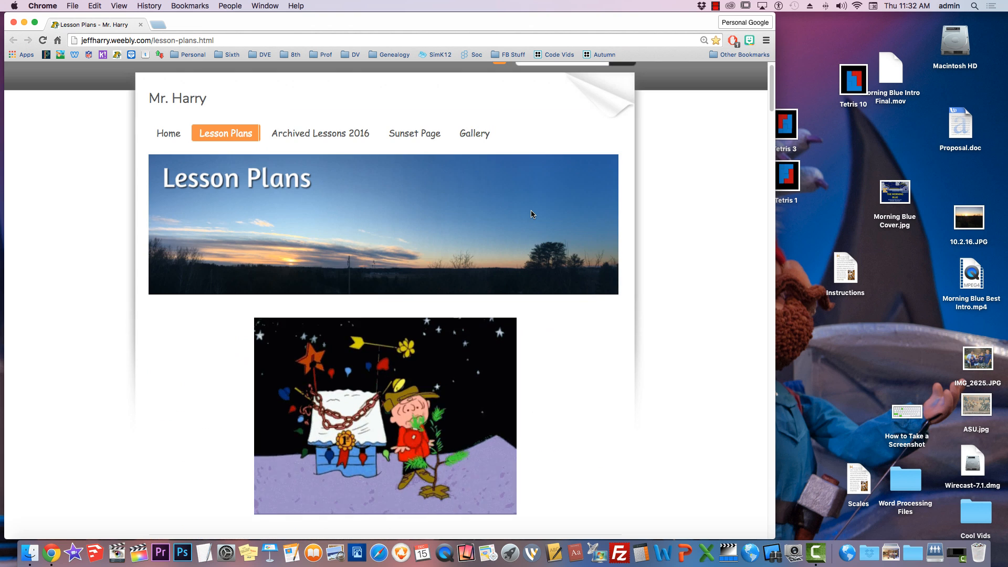
scroll(531, 210, down, 5)
scroll(531, 215, down, 9)
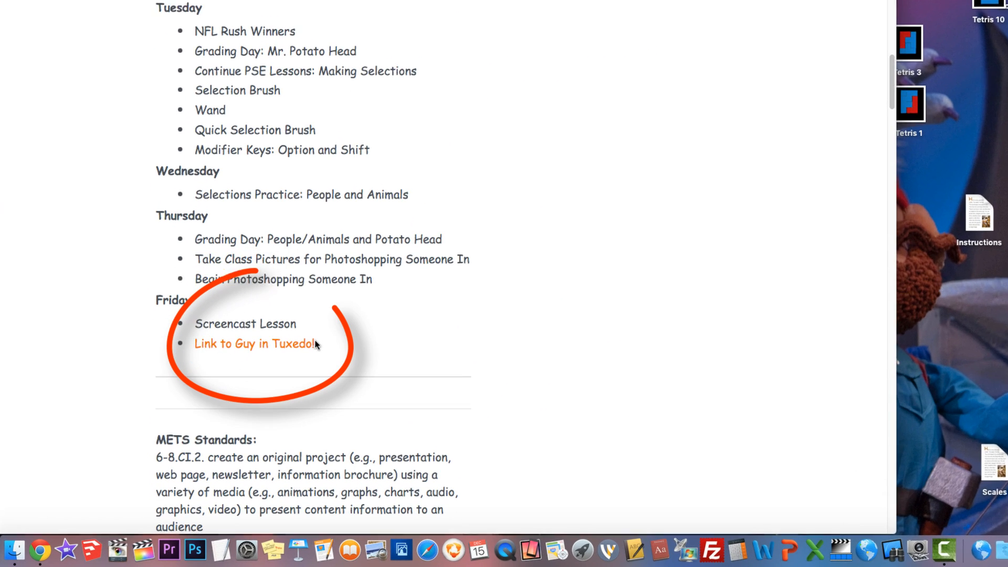
scroll(439, 363, down, 2)
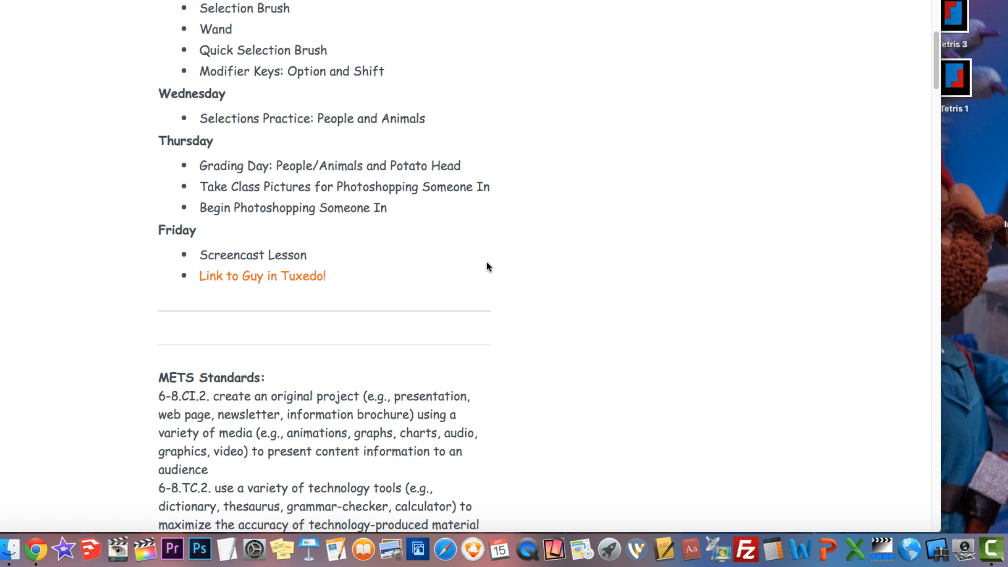
click(299, 278)
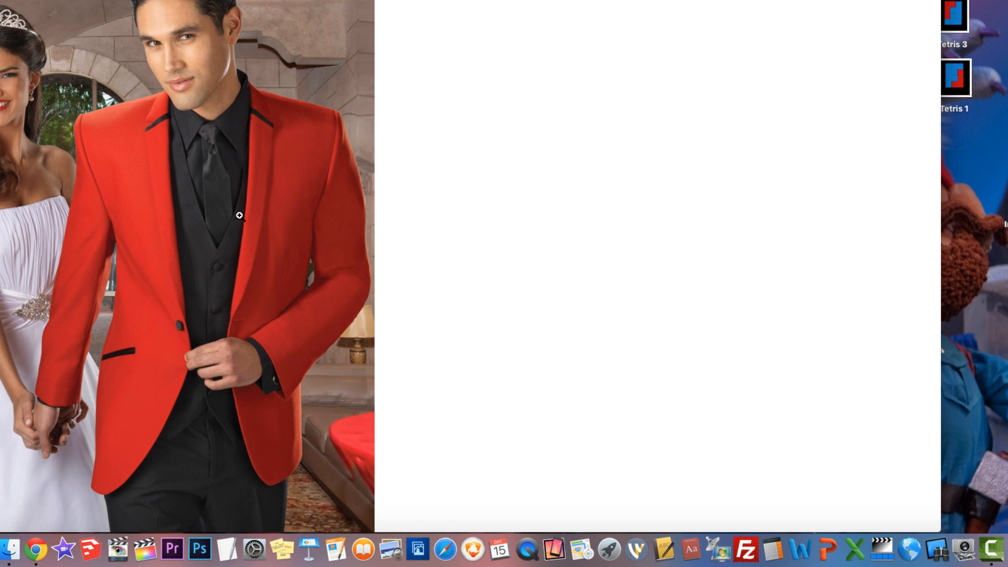
Step: Copy the photo of the man in the red tuxedo jacket to the clipboard
right_click(220, 200)
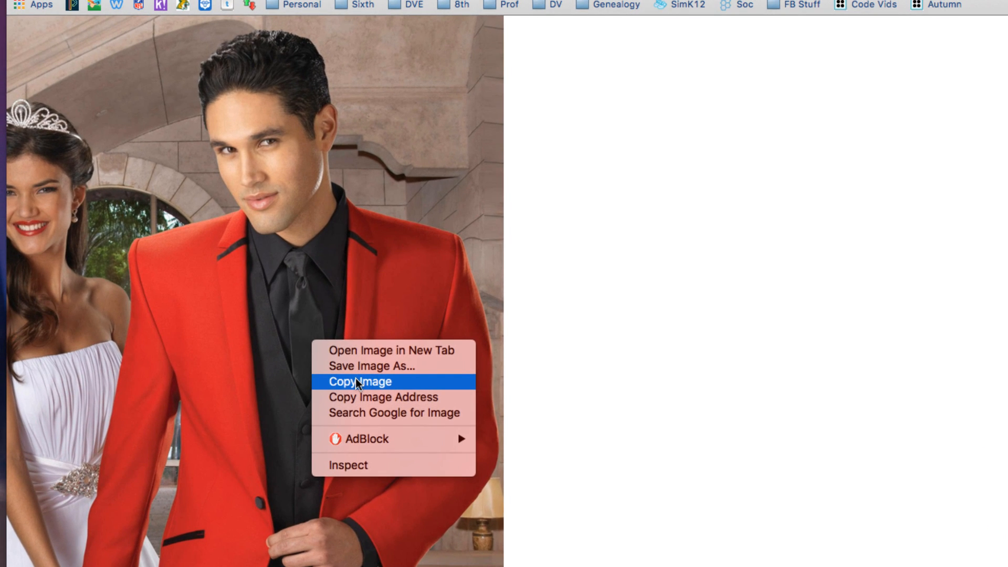
click(357, 382)
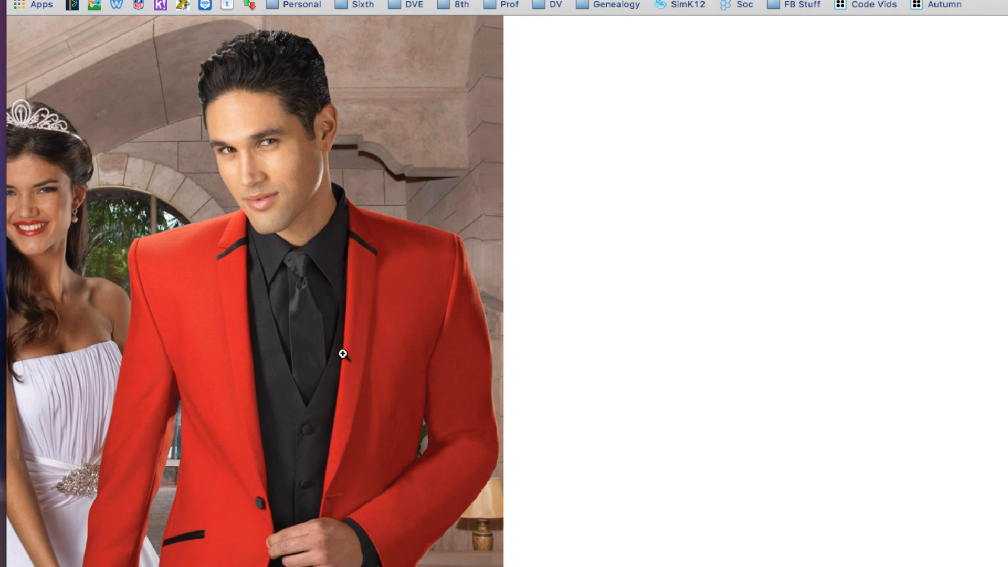
right_click(310, 347)
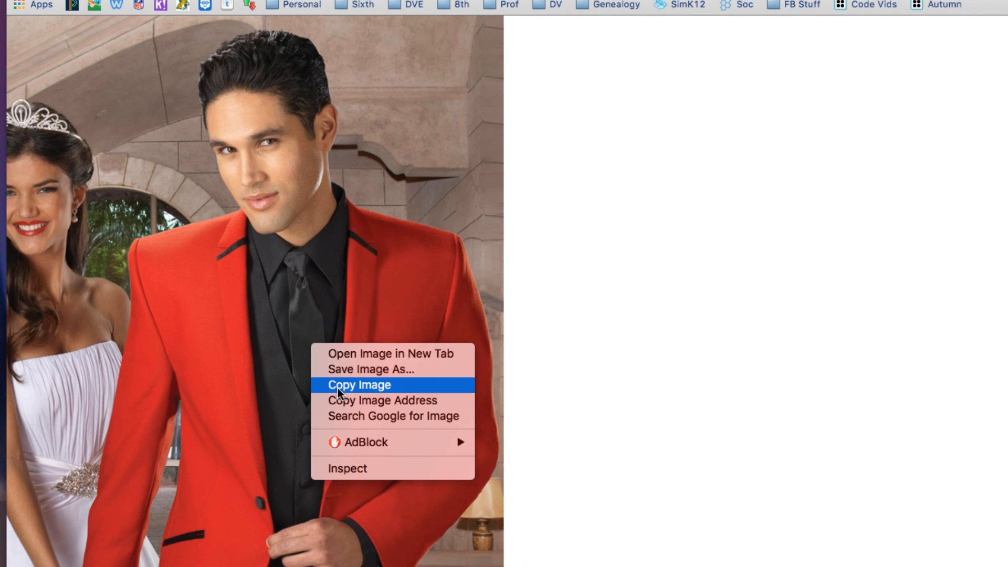
click(254, 373)
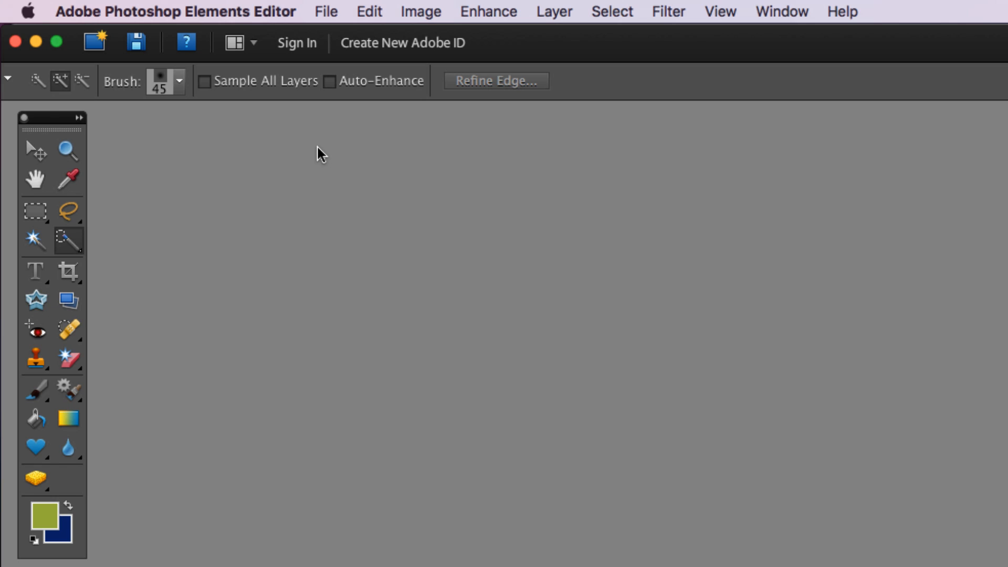
Step: In Photoshop Elements, create a new document from the clipboard image and move its window clear of the toolbox
click(326, 11)
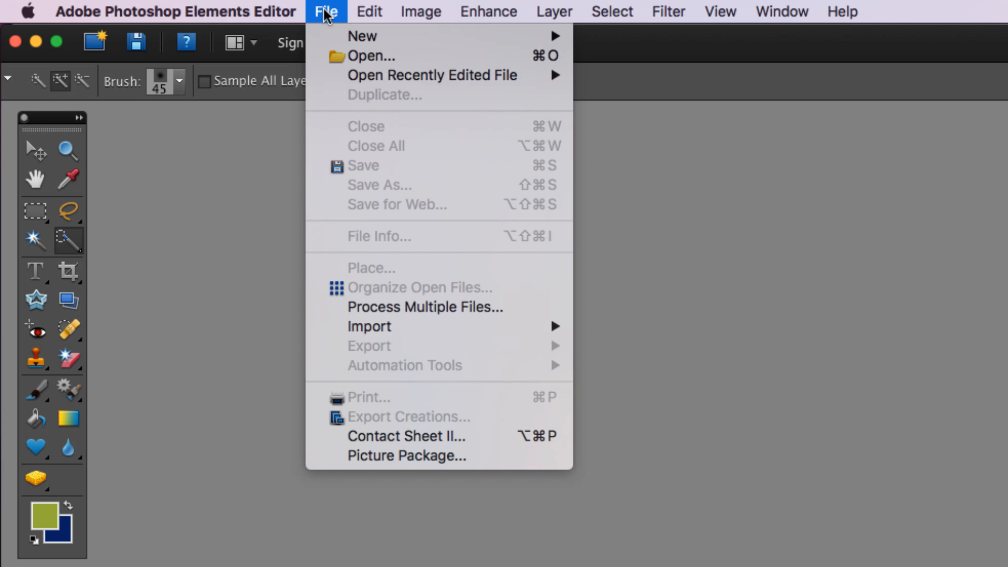
mouse_move(333, 38)
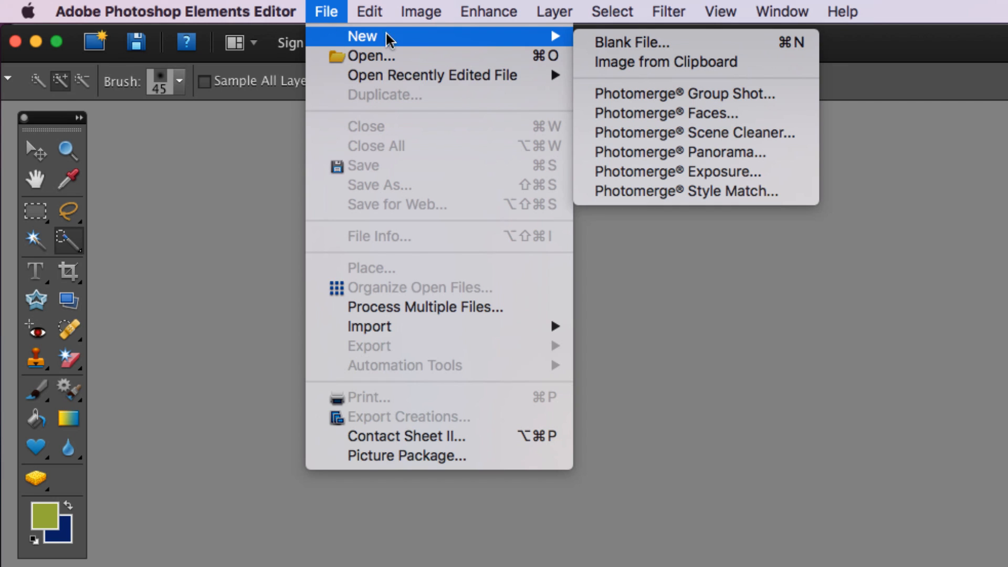
click(647, 63)
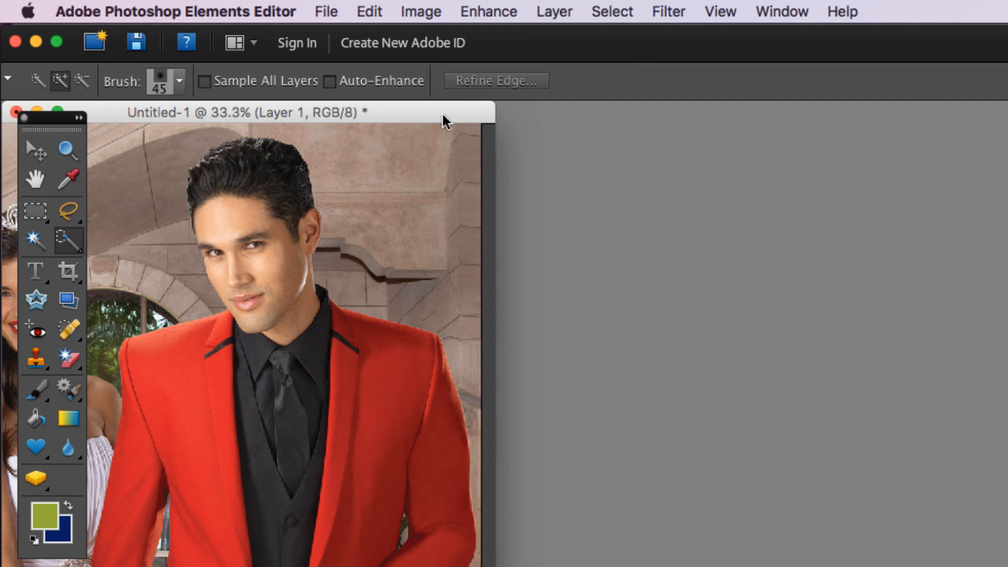
drag(443, 117, 591, 116)
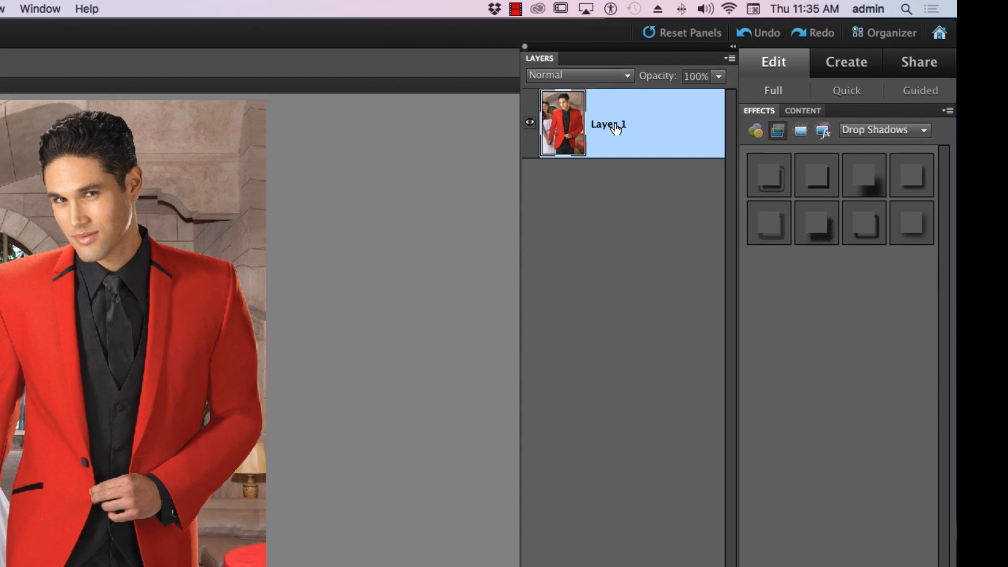
Step: Rename Layer 1 as Red
double_click(617, 128)
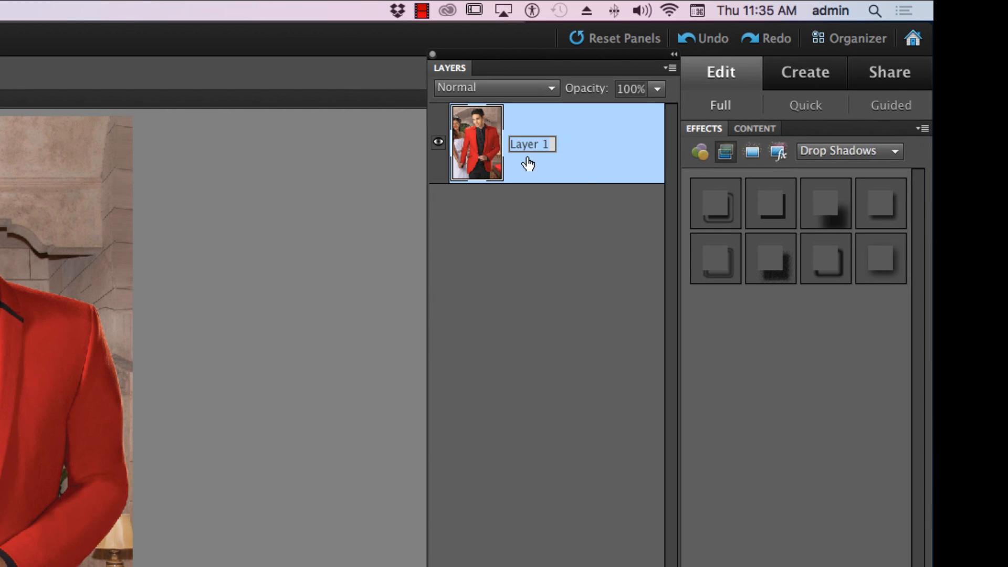
text(RE)
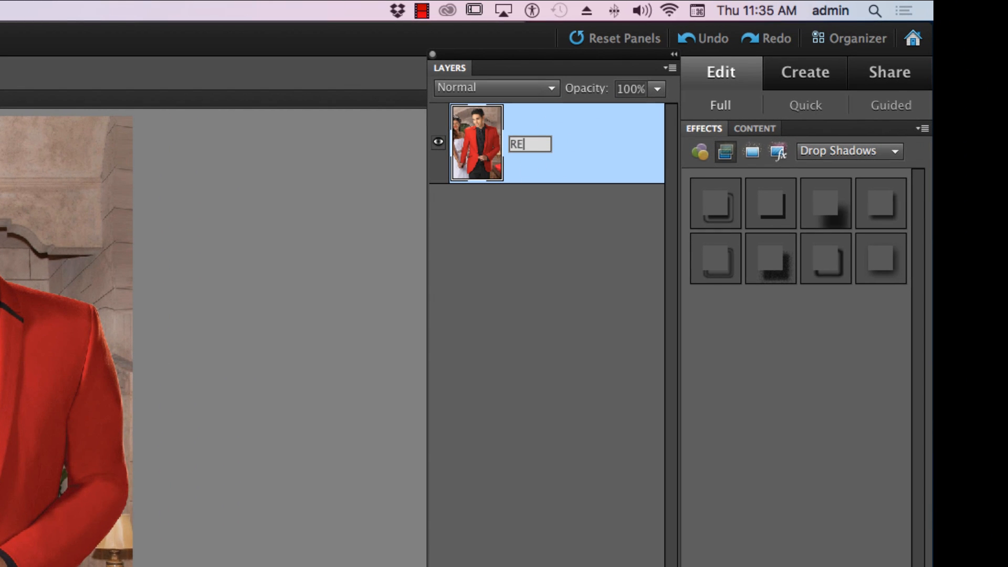
text(d)
key(Return)
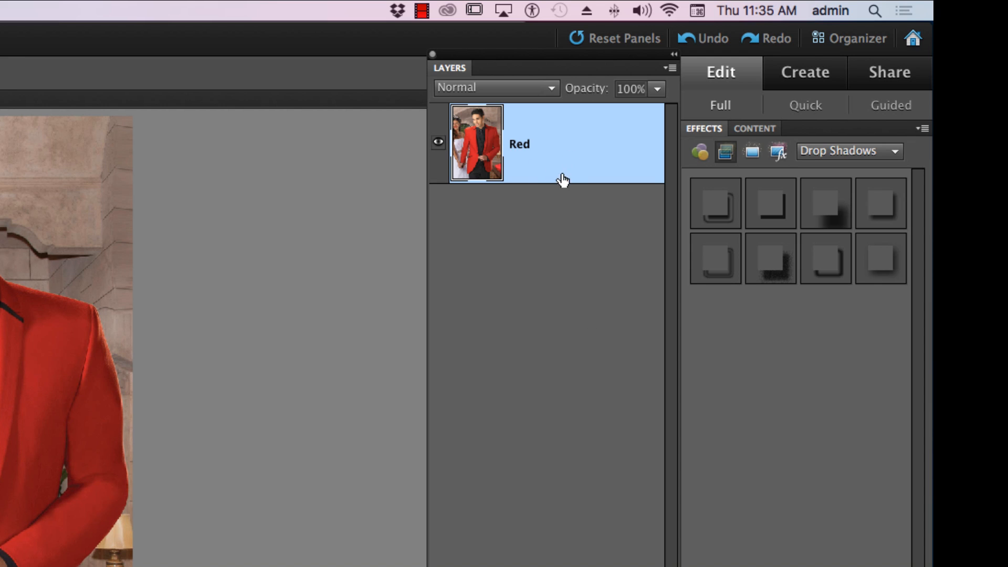
Step: Duplicate the Red layer within the same document, naming the copy Blue
right_click(547, 146)
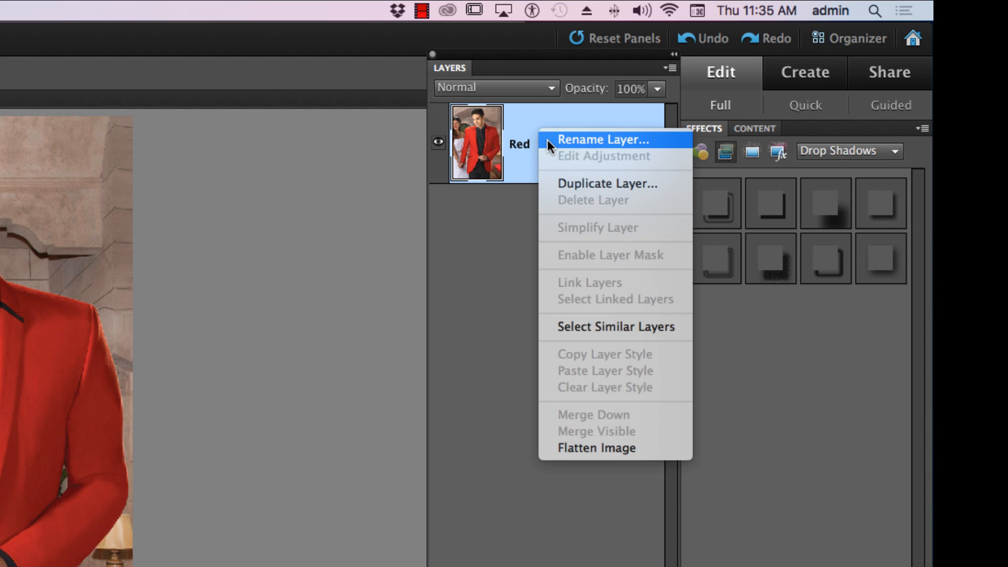
click(568, 179)
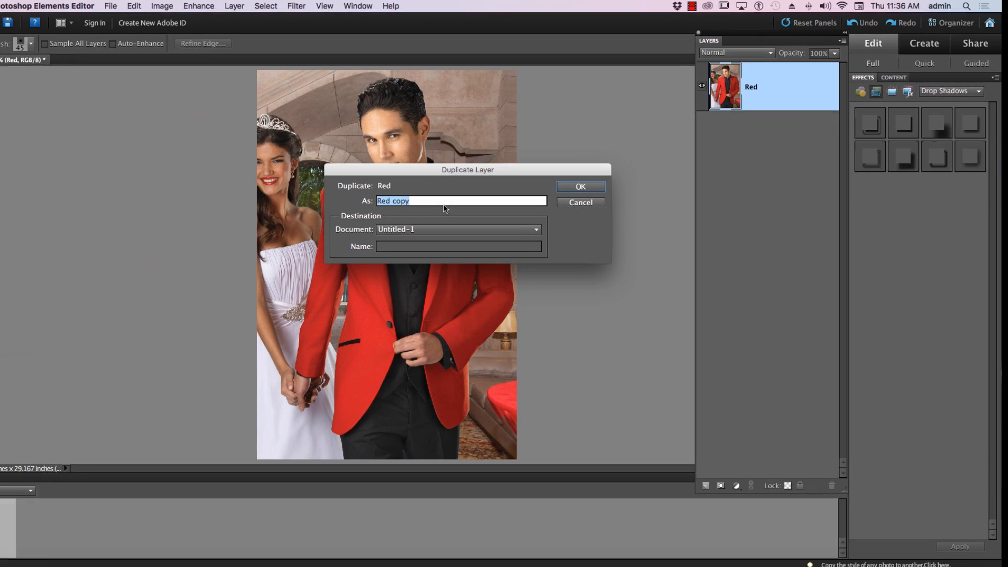
text(Blue)
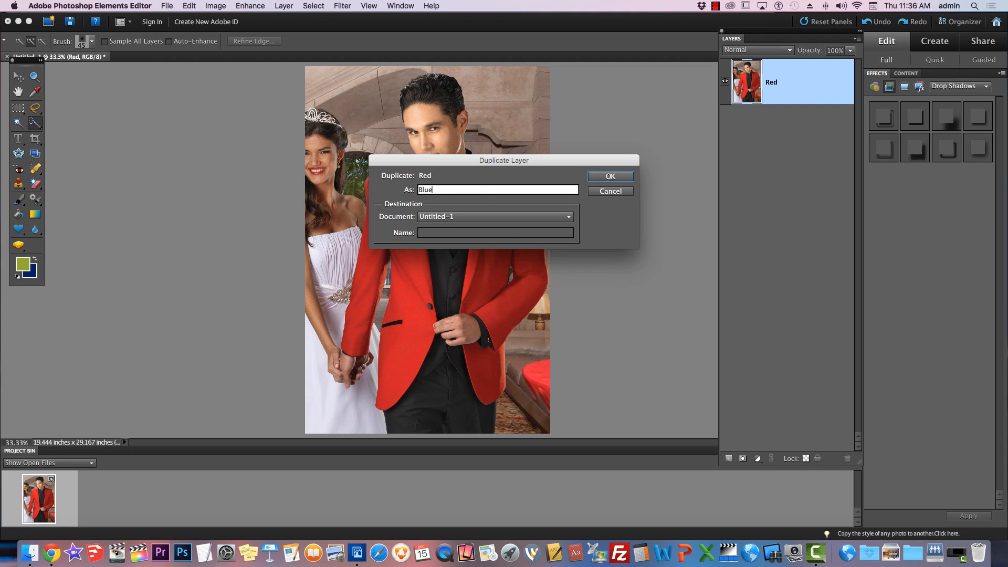
key(Return)
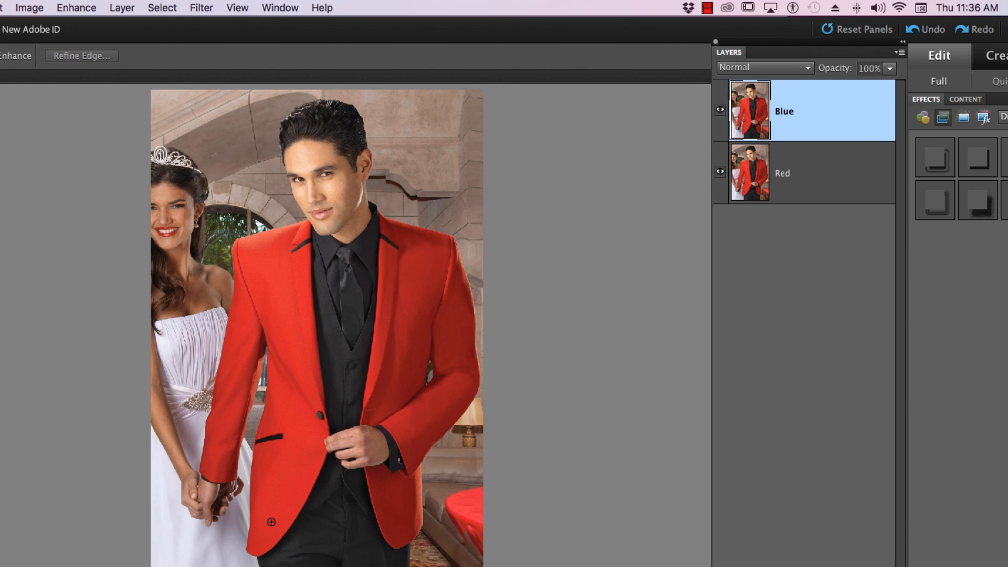
Step: Select the man's jacket on the Blue layer with the Quick Selection tool and start Replace Color on it
mouse_move(272, 510)
mouse_down()
mouse_move(282, 464)
mouse_move(279, 285)
mouse_move(215, 460)
mouse_move(214, 470)
mouse_move(279, 290)
mouse_move(310, 252)
mouse_move(425, 286)
mouse_move(428, 318)
mouse_move(397, 435)
mouse_move(409, 520)
mouse_move(391, 503)
mouse_up()
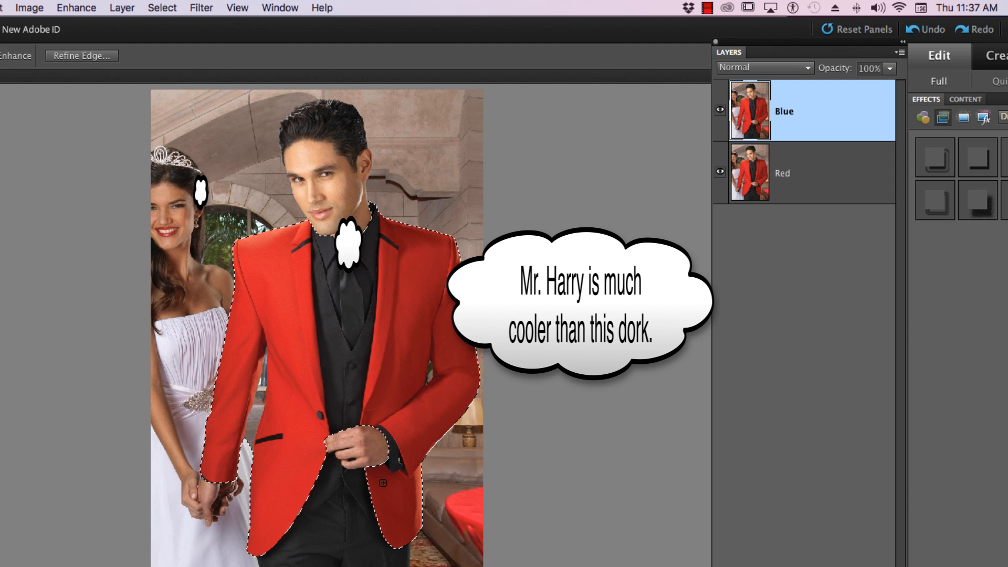
click(84, 6)
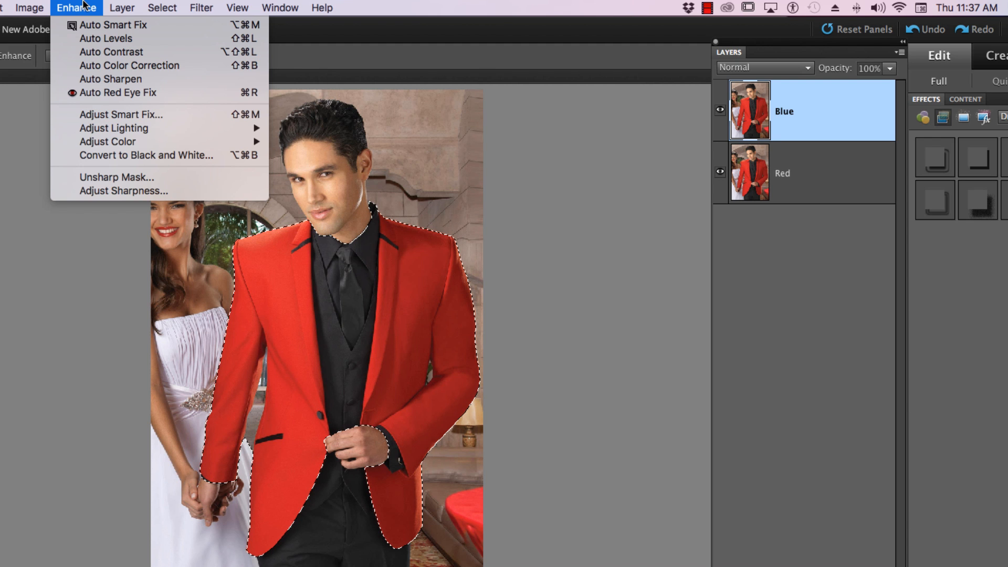
mouse_move(100, 147)
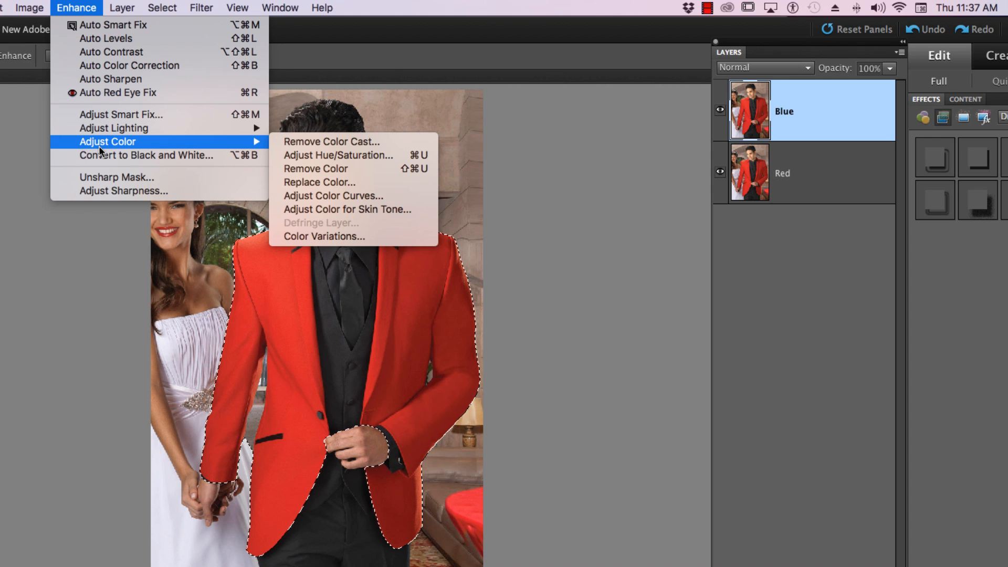
click(319, 183)
drag(490, 75, 559, 113)
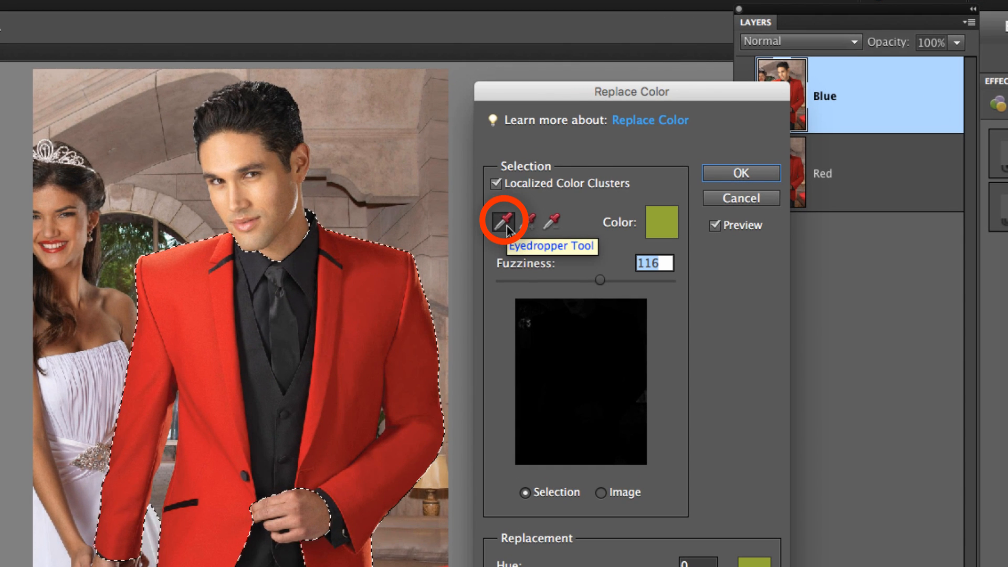
Step: Sample the jacket's red, then add its darker shades on the shoulder, chest and sleeve to the color selection
click(185, 310)
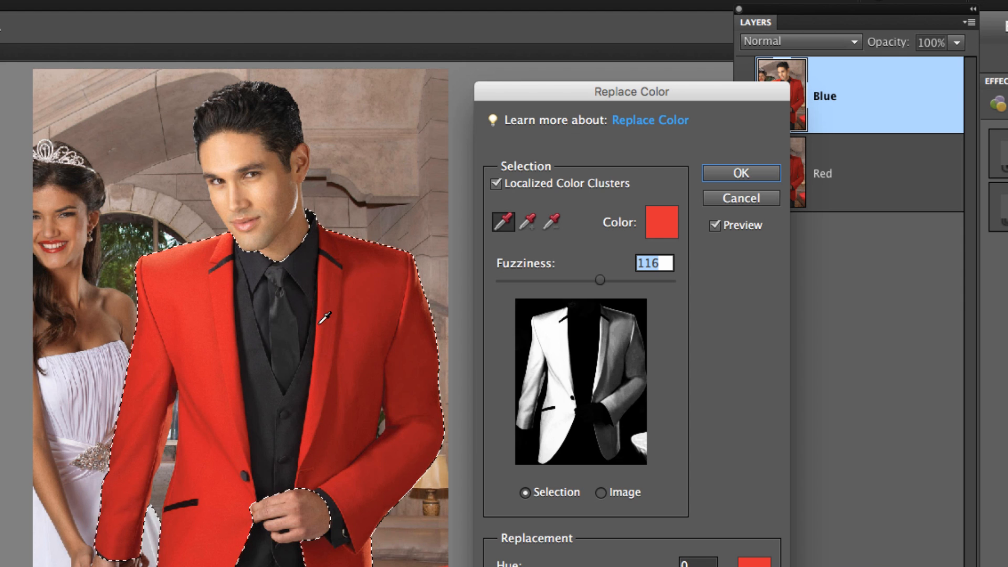
click(528, 223)
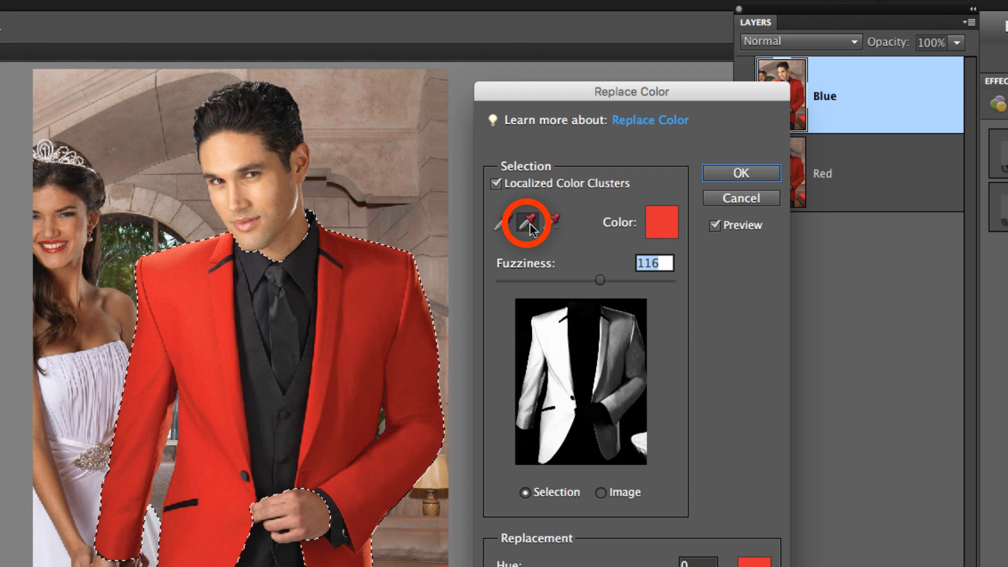
click(358, 241)
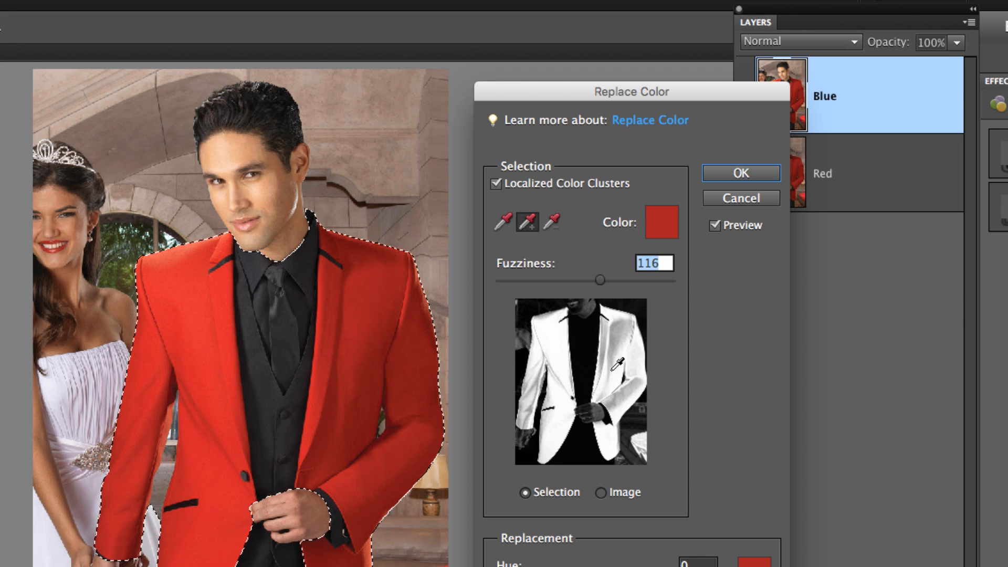
click(377, 335)
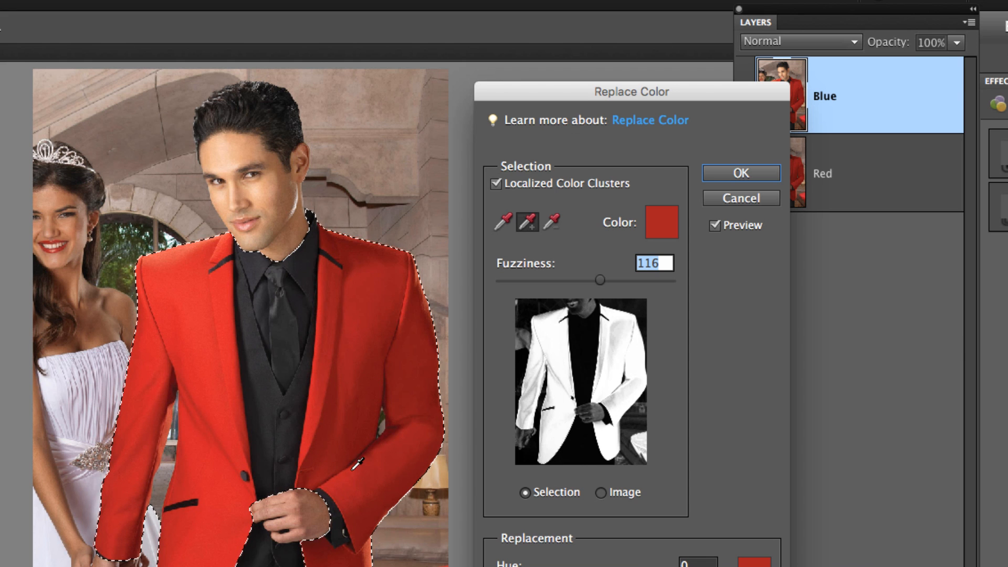
click(339, 479)
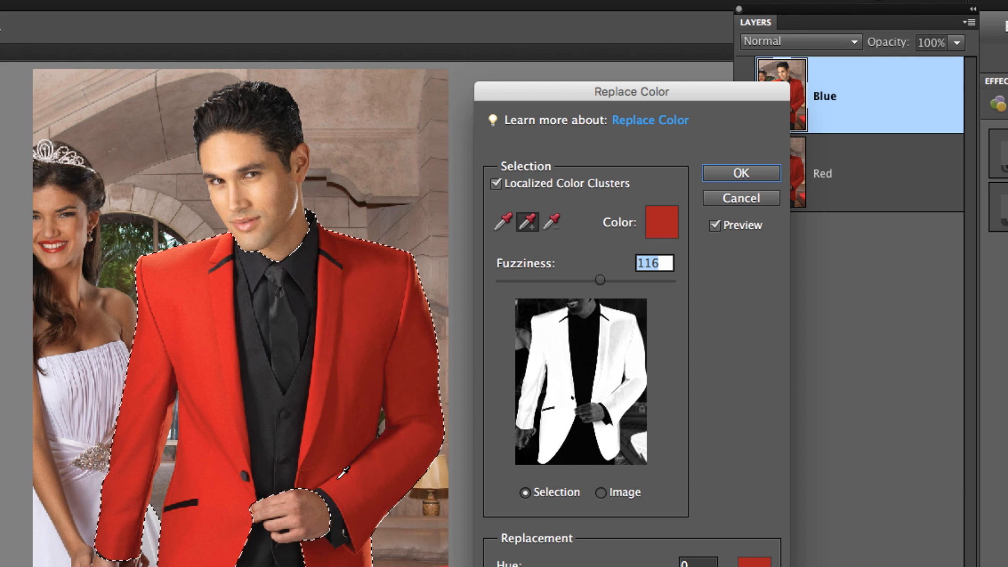
click(367, 333)
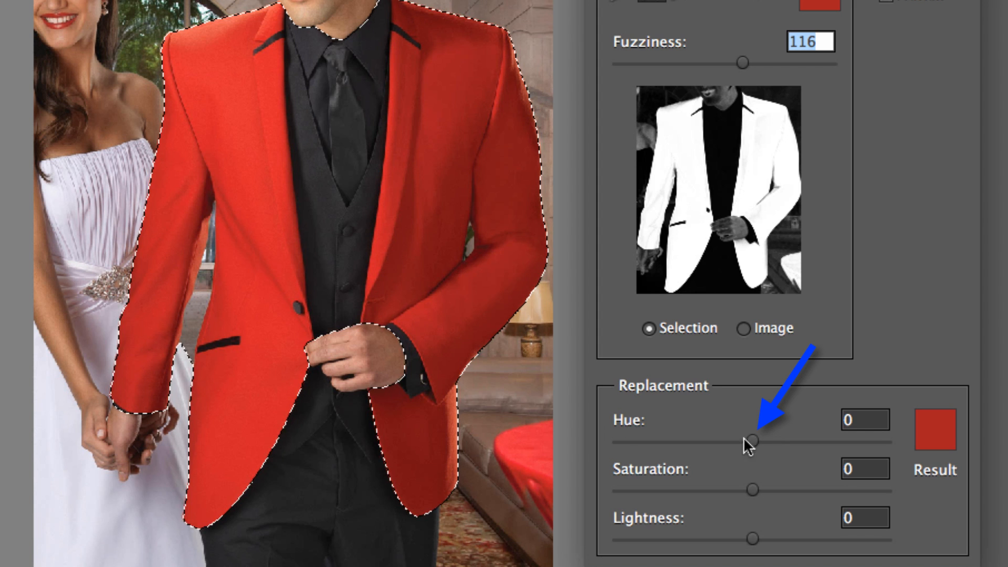
Step: Set the replacement hue to -124 and add the leftover dark shades along the sleeve fold to the color selection
drag(753, 441, 724, 438)
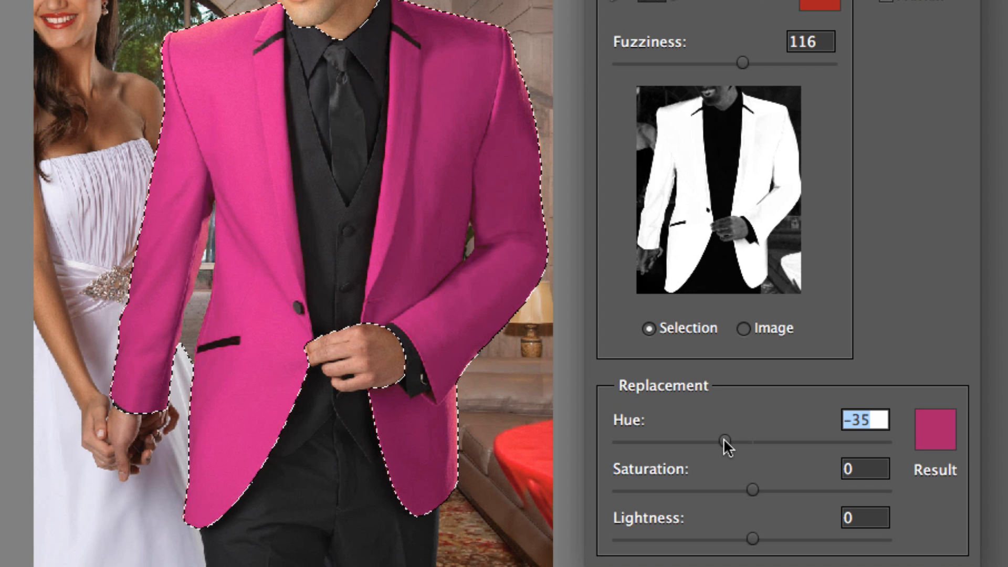
drag(724, 438, 656, 439)
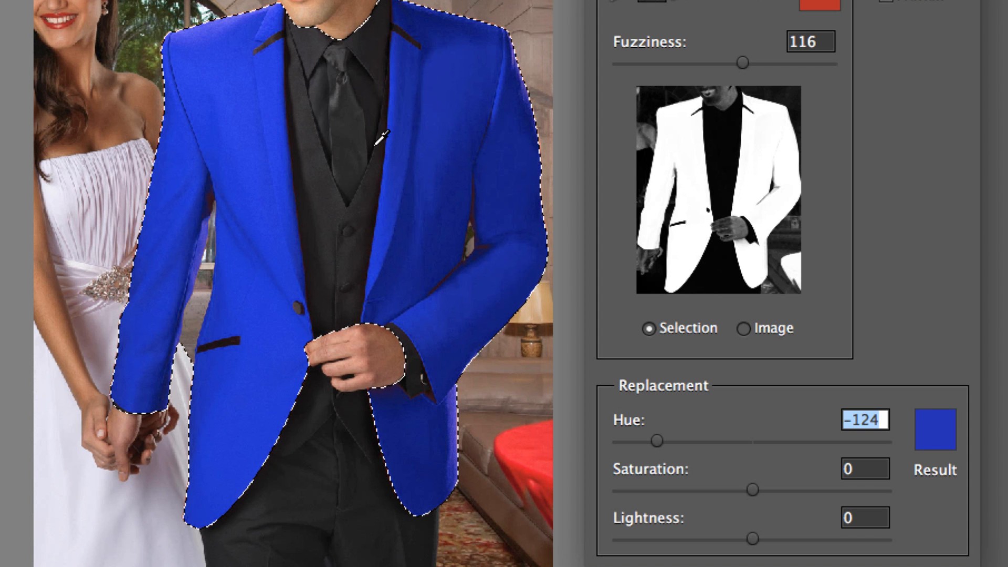
click(447, 280)
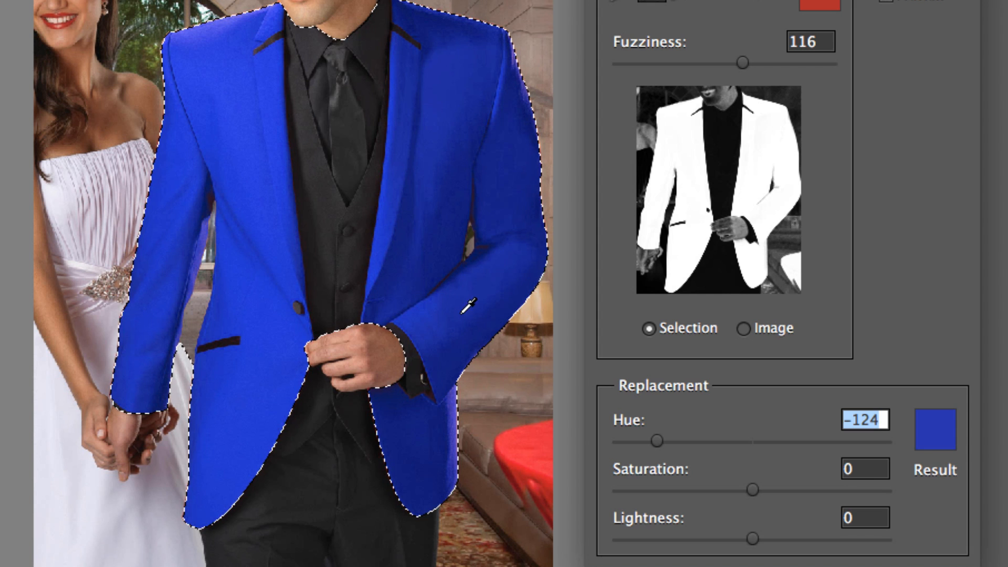
click(444, 278)
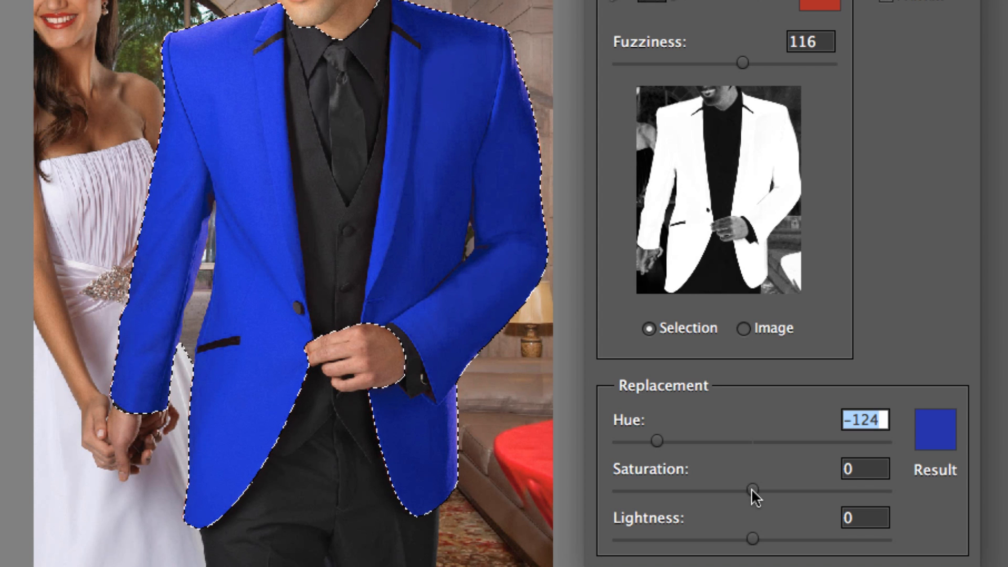
Step: Set the replacement lightness to -3, apply the color replacement and deselect the jacket
mouse_move(751, 492)
mouse_down()
mouse_move(834, 493)
mouse_move(751, 492)
mouse_up()
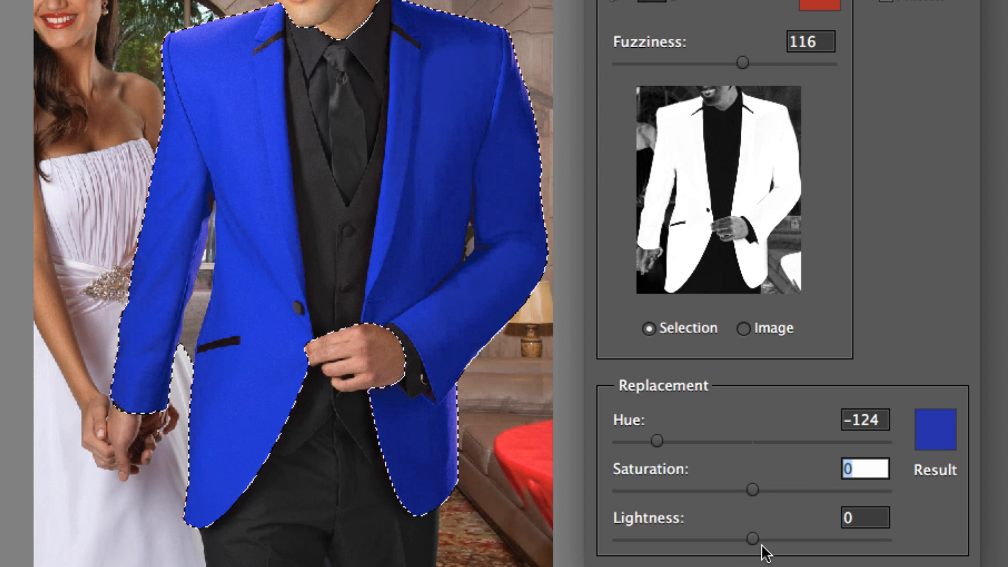
mouse_move(761, 541)
mouse_down()
mouse_move(825, 540)
mouse_move(693, 541)
mouse_move(748, 544)
mouse_up()
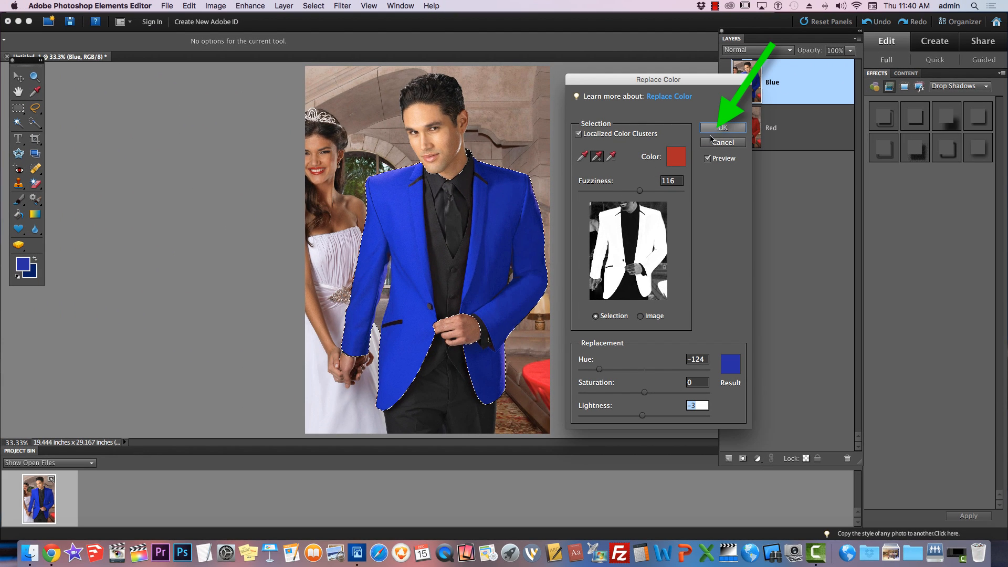
key(Return)
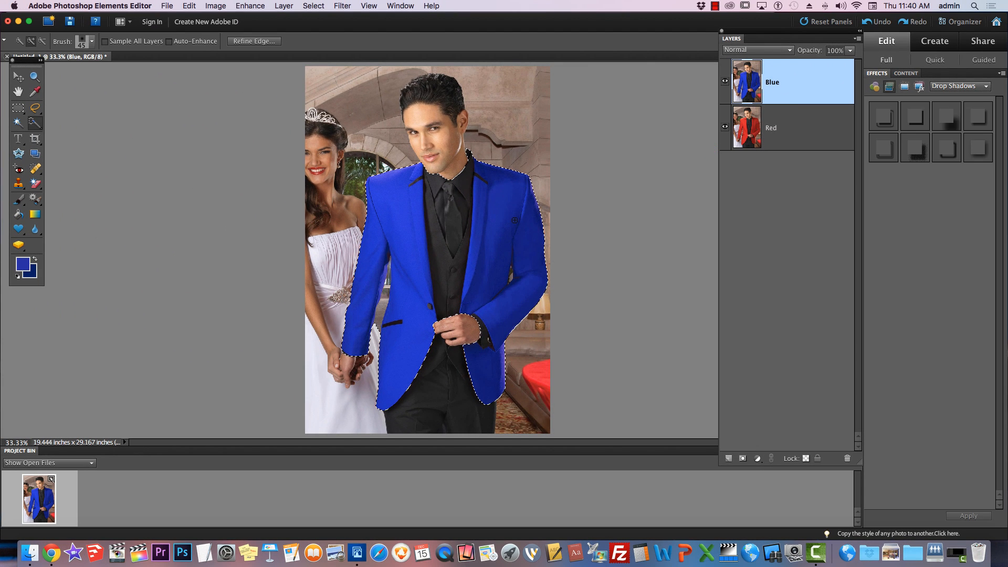
key(super+d)
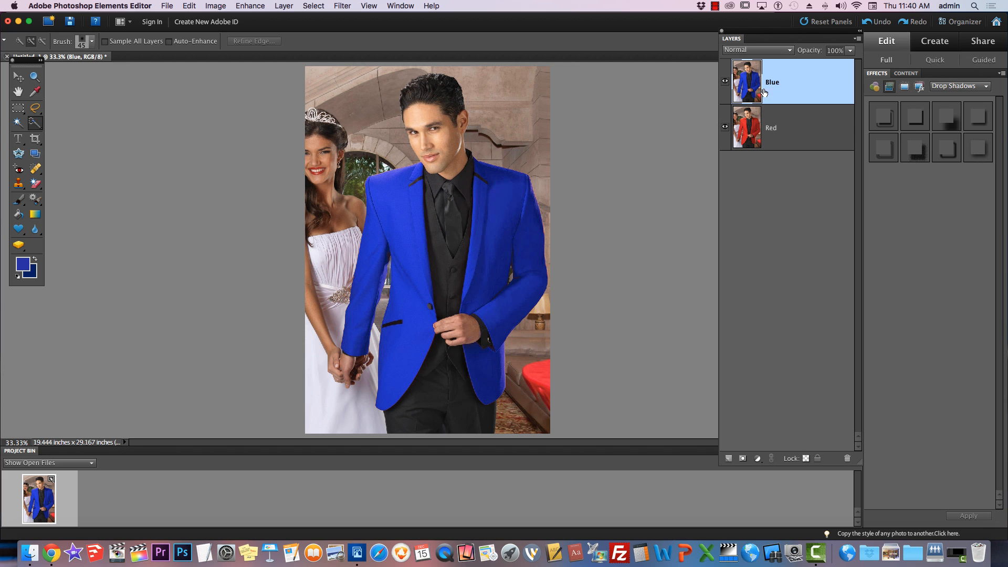